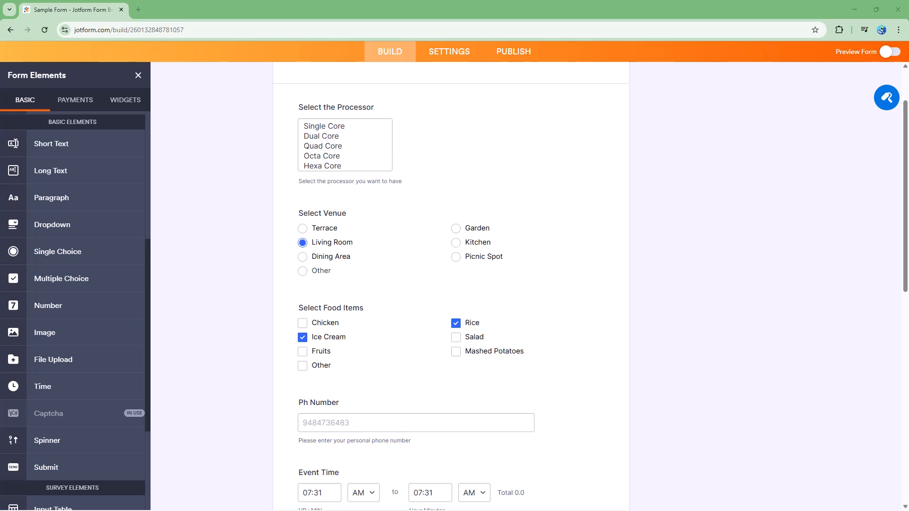
{"action": "scroll", "coordinate": [689, 322], "scroll_direction": "down", "scroll_amount": 3}
{"action": "scroll", "coordinate": [689, 322], "scroll_direction": "up", "scroll_amount": 5}
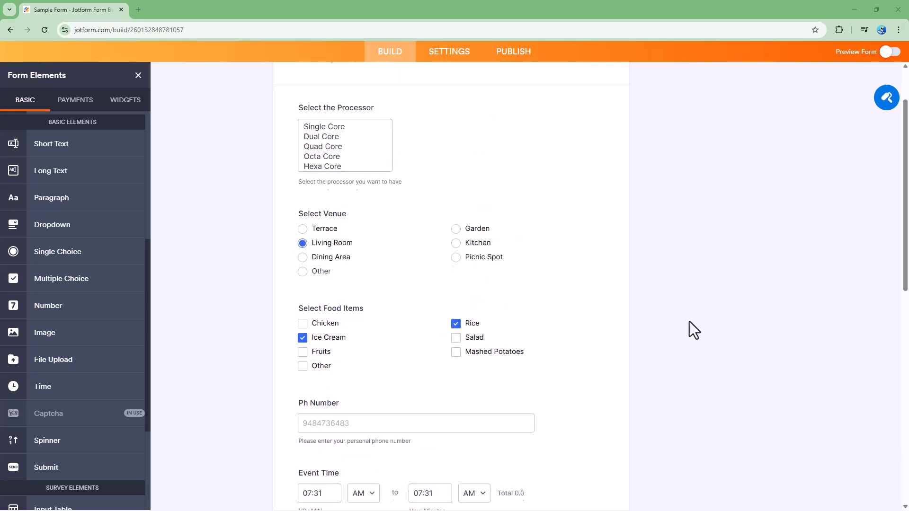
{"action": "scroll", "coordinate": [689, 321], "scroll_direction": "up", "scroll_amount": 1}
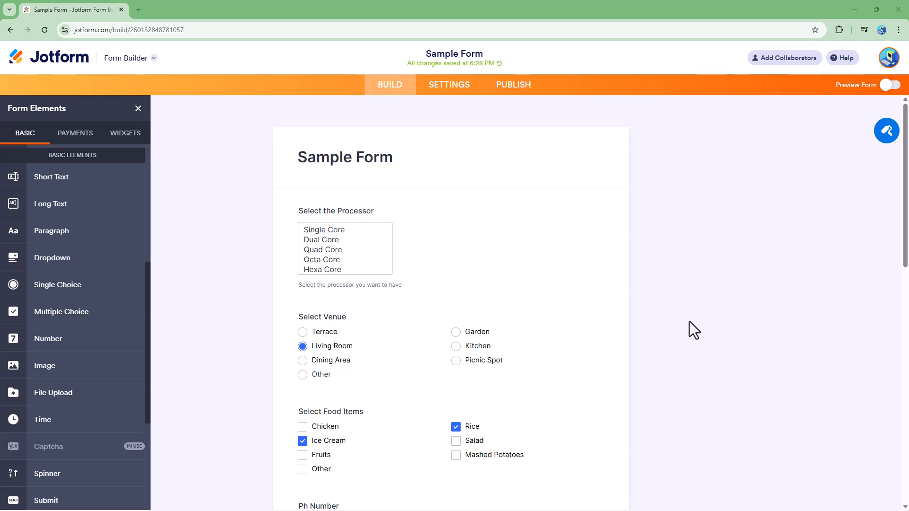
{"action": "left_click", "coordinate": [139, 109]}
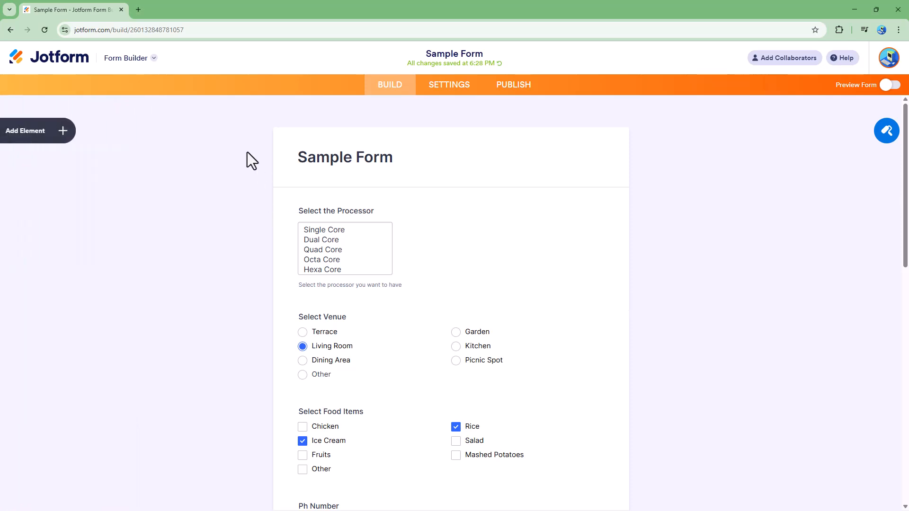
{"action": "scroll", "coordinate": [447, 251], "scroll_direction": "down", "scroll_amount": 3}
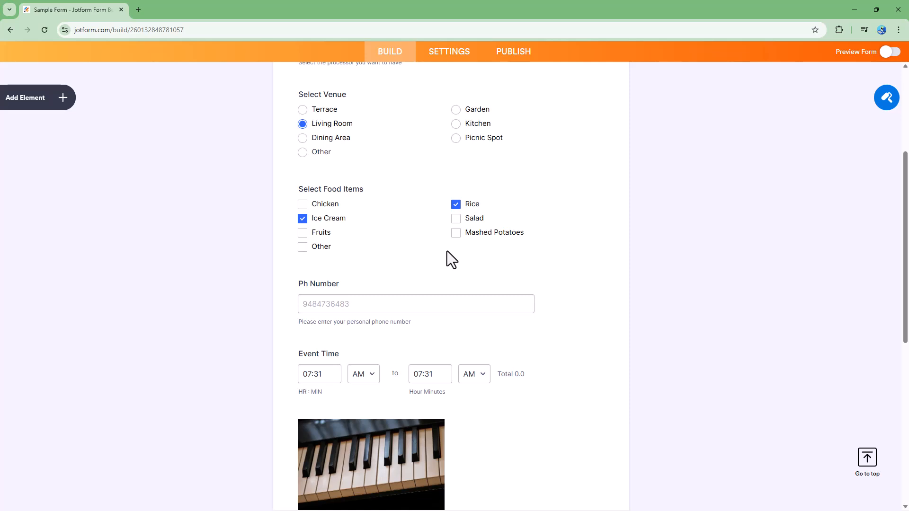
{"action": "scroll", "coordinate": [447, 251], "scroll_direction": "up", "scroll_amount": 3}
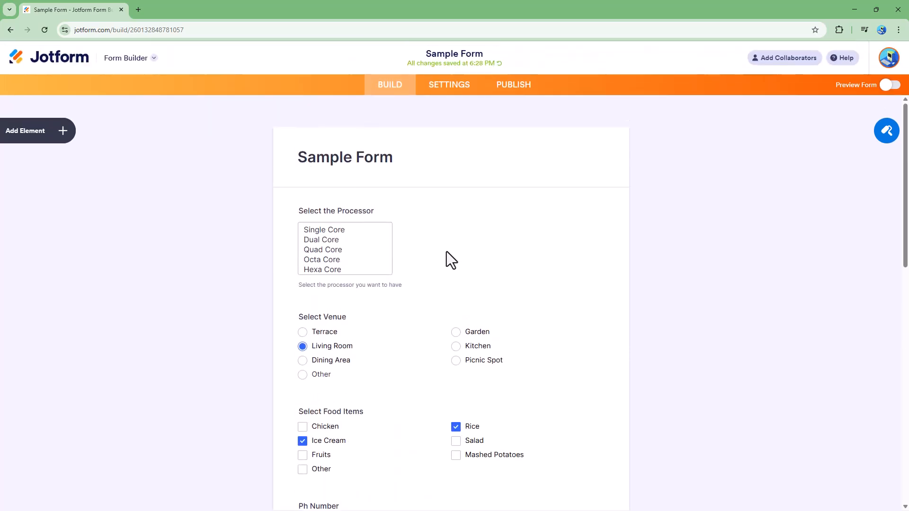
{"action": "scroll", "coordinate": [447, 251], "scroll_direction": "down", "scroll_amount": 3}
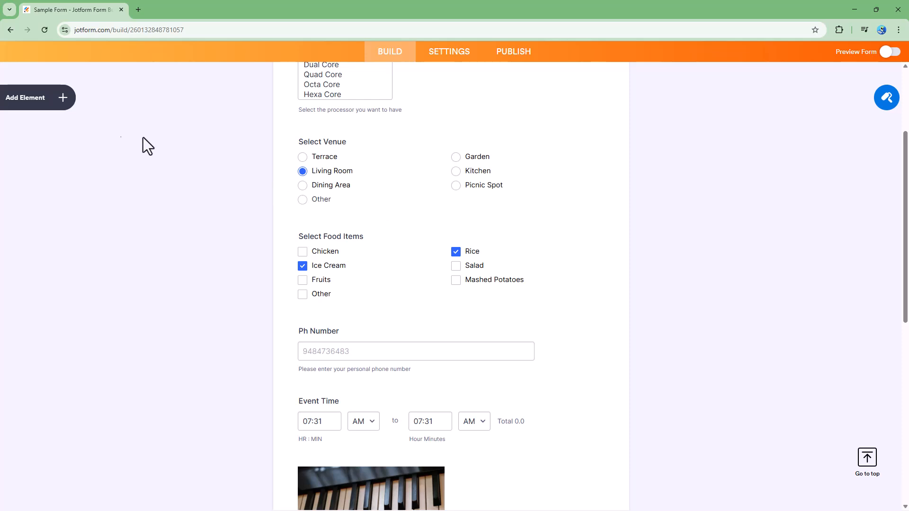
Add a Spinner element to the end of the form and label it "No. of Participants".
{"action": "left_click", "coordinate": [31, 98]}
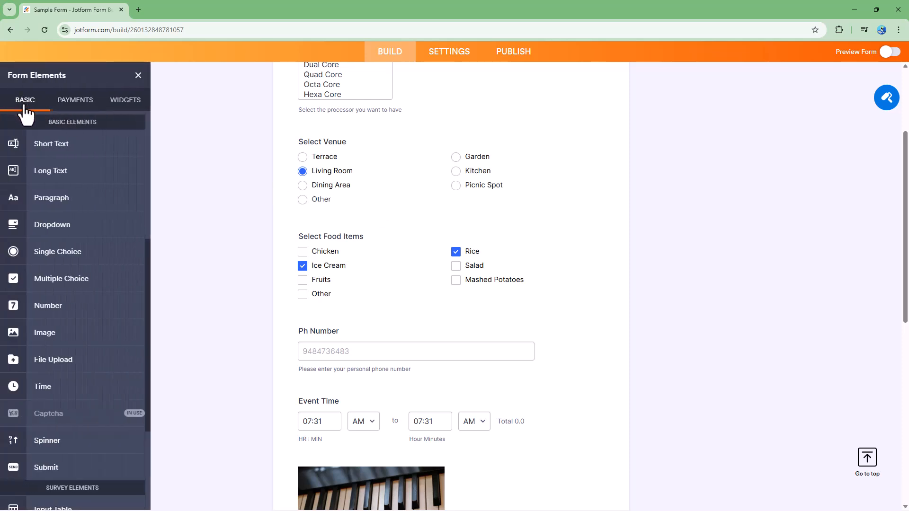
{"action": "scroll", "coordinate": [55, 260], "scroll_direction": "down", "scroll_amount": 3}
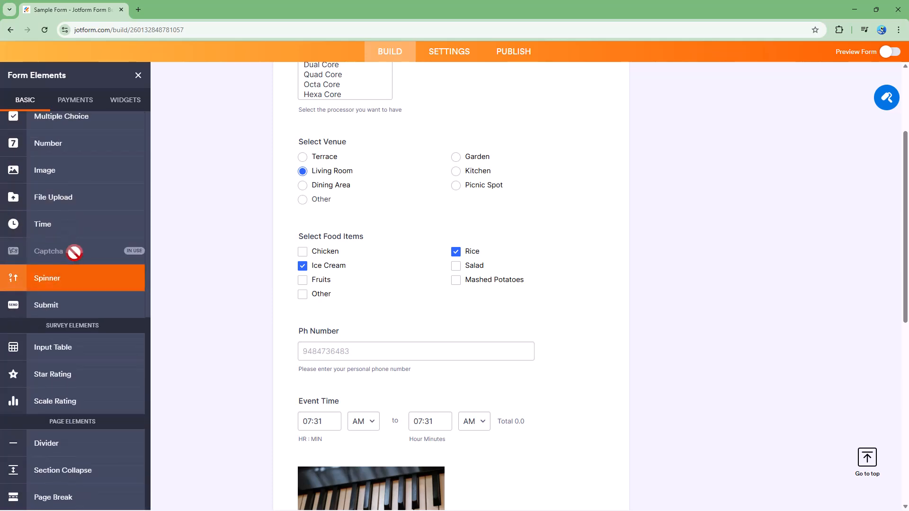
{"action": "left_click", "coordinate": [52, 281]}
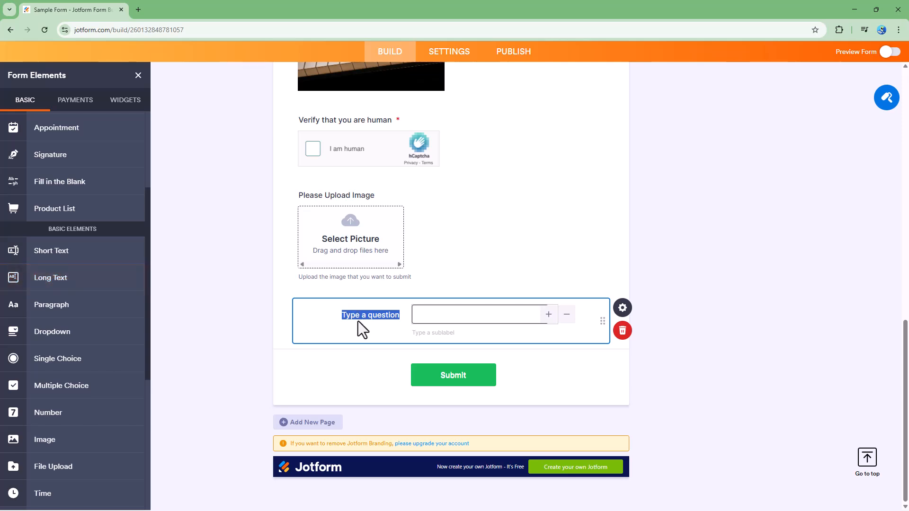
{"action": "left_click", "coordinate": [372, 315]}
{"action": "triple_click", "coordinate": [392, 316]}
{"action": "type", "text": "No. of Participants"}
Preview the form and test the No. of Participants spinner by stepping its value up and back down to 5.
{"action": "left_click", "coordinate": [889, 53]}
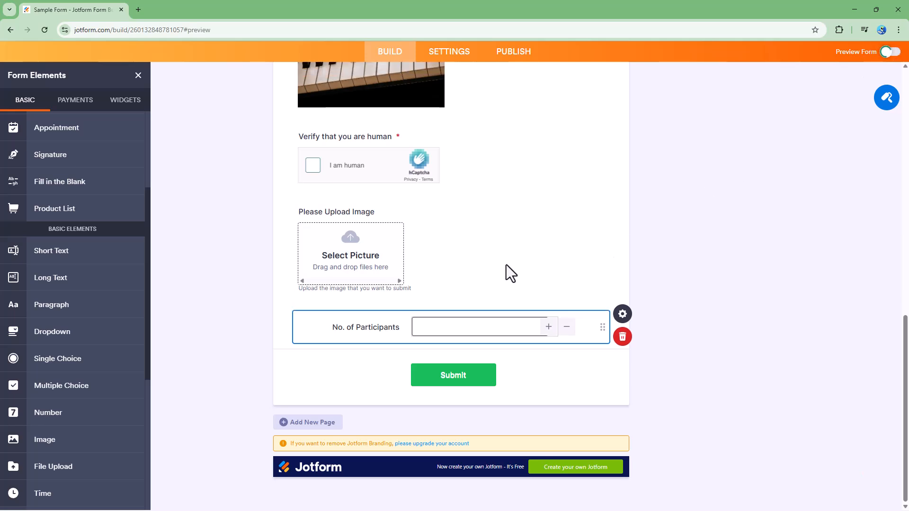
{"action": "left_click", "coordinate": [890, 52]}
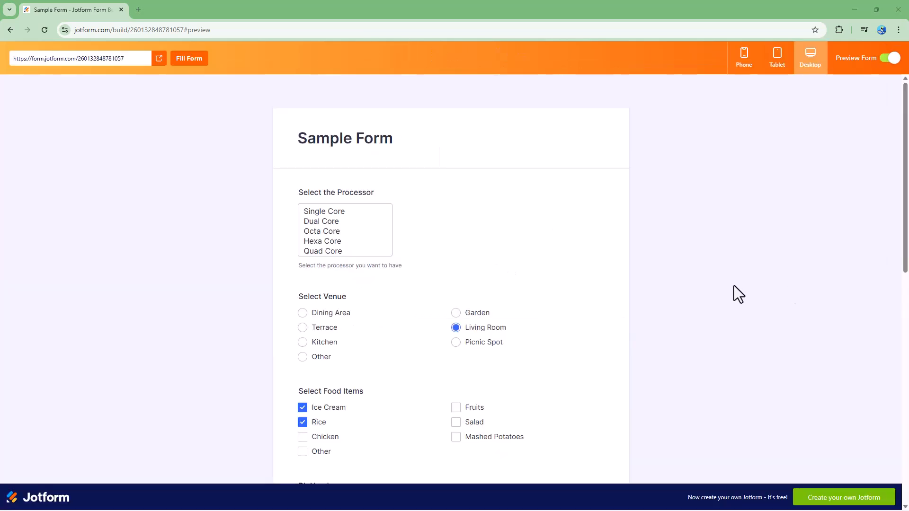
{"action": "scroll", "coordinate": [530, 295], "scroll_direction": "down", "scroll_amount": 10}
{"action": "left_click", "coordinate": [443, 416]}
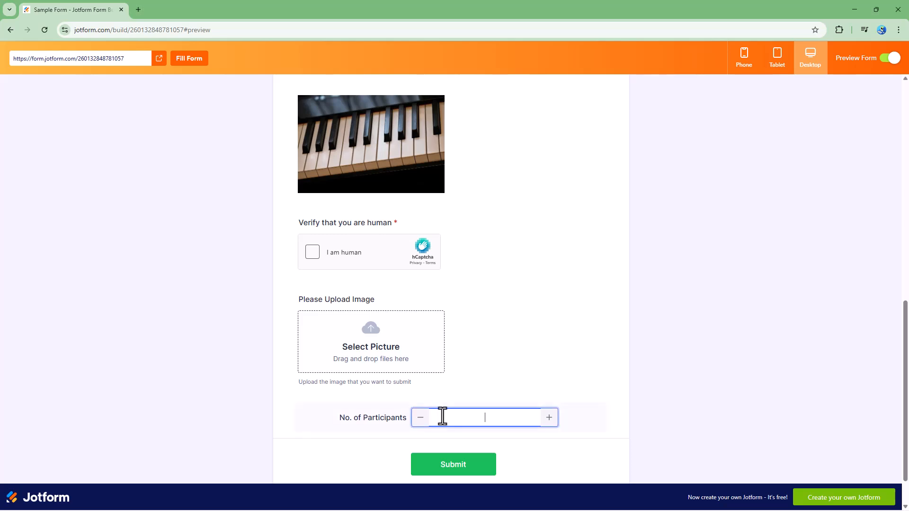
{"action": "left_click", "coordinate": [548, 419]}
{"action": "left_click", "coordinate": [548, 419]}
{"action": "left_click", "coordinate": [549, 420]}
{"action": "left_click", "coordinate": [548, 419]}
{"action": "left_click", "coordinate": [549, 419]}
{"action": "left_click", "coordinate": [548, 420]}
{"action": "left_click", "coordinate": [549, 420]}
{"action": "left_click", "coordinate": [424, 419]}
{"action": "left_click", "coordinate": [424, 420]}
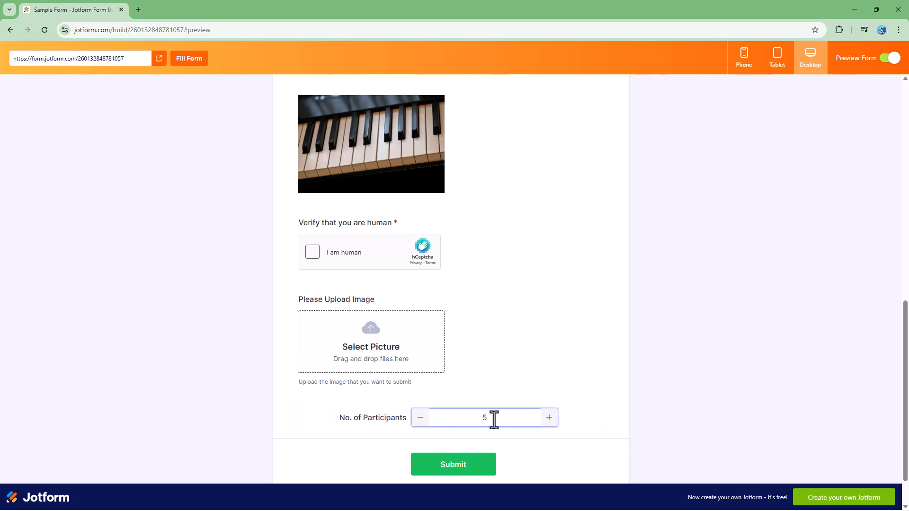
Test further increments of the previewed spinner and enter 15 directly as its value.
{"action": "left_click", "coordinate": [552, 422]}
{"action": "left_click", "coordinate": [551, 421]}
{"action": "left_click", "coordinate": [551, 421]}
{"action": "left_click_drag", "start_coordinate": [493, 419], "coordinate": [459, 418]}
{"action": "type", "text": "15"}
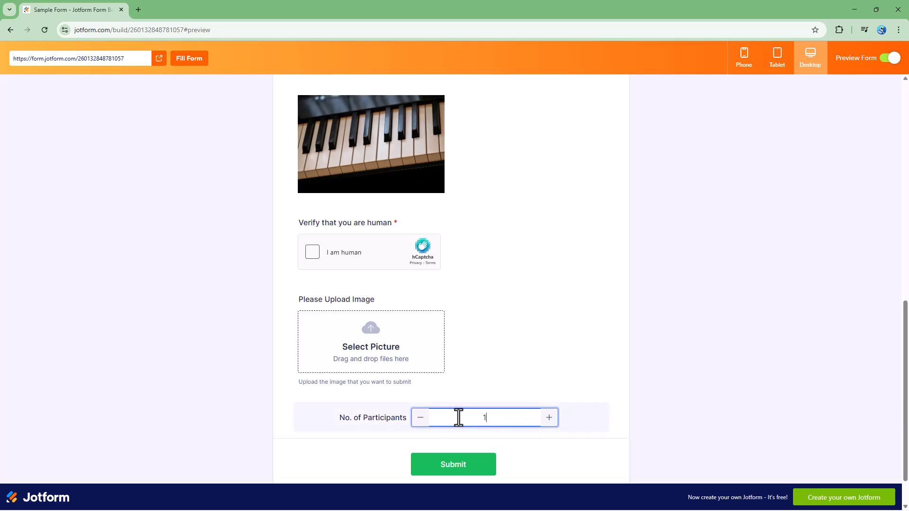
{"action": "key", "text": "Return"}
Step the previewed participant count up and back down to 14, and leave the form preview.
{"action": "left_click", "coordinate": [549, 431]}
{"action": "left_click", "coordinate": [549, 432]}
{"action": "left_click", "coordinate": [549, 432]}
{"action": "left_click", "coordinate": [549, 431]}
{"action": "left_click", "coordinate": [548, 432]}
{"action": "left_click", "coordinate": [417, 433]}
{"action": "left_click", "coordinate": [418, 433]}
{"action": "left_click", "coordinate": [417, 433]}
{"action": "left_click", "coordinate": [417, 433]}
{"action": "left_click", "coordinate": [418, 433]}
{"action": "left_click", "coordinate": [417, 432]}
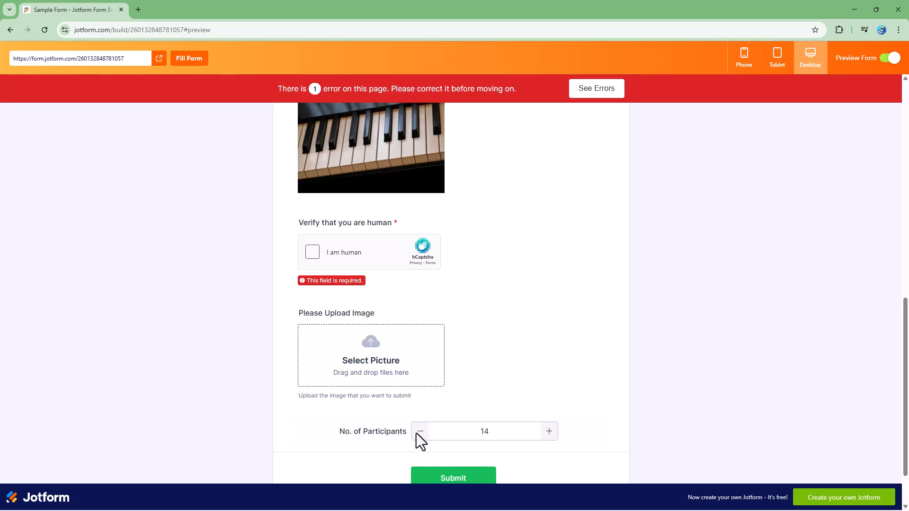
{"action": "left_click", "coordinate": [890, 59]}
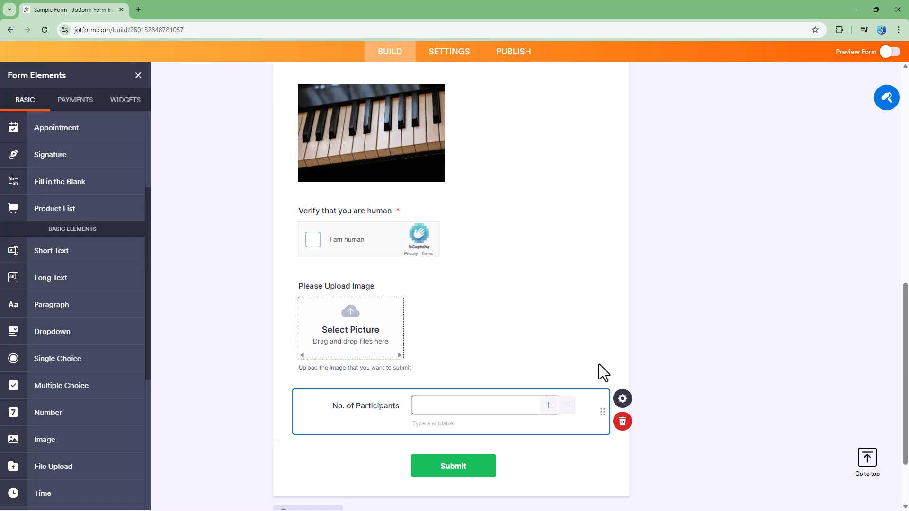
Change the spinner's field label to "Participants No." in its properties.
{"action": "left_click", "coordinate": [623, 400]}
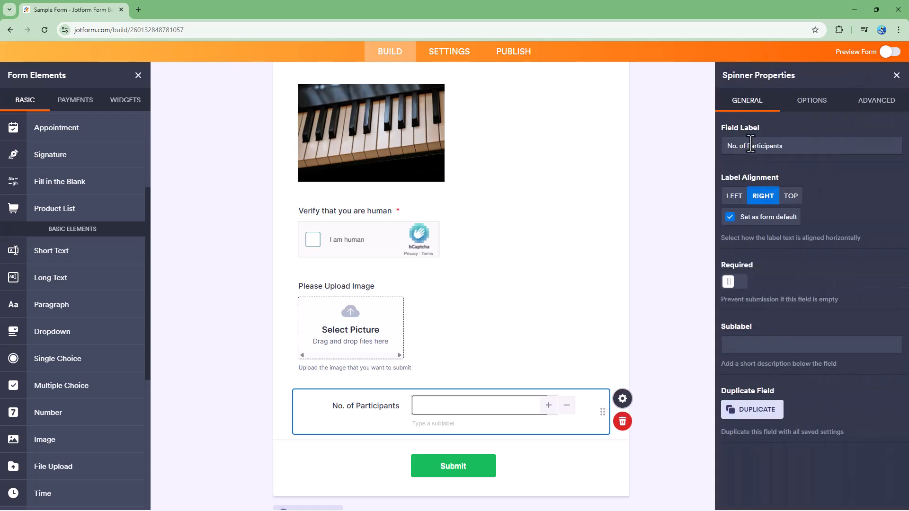
{"action": "left_click_drag", "start_coordinate": [747, 146], "coordinate": [713, 142]}
{"action": "key", "text": "BackSpace"}
{"action": "left_click", "coordinate": [822, 150]}
{"action": "type", "text": "No."}
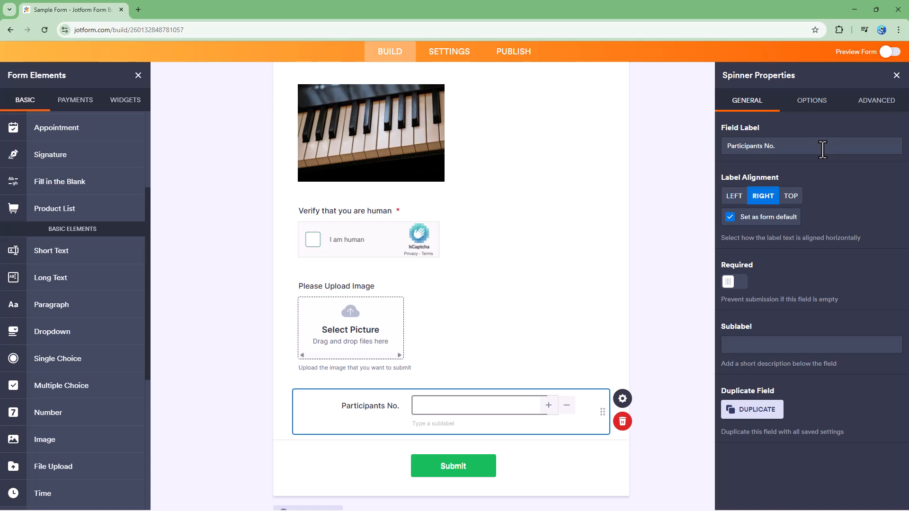
Try the left, top and right label alignments on the spinner and settle on left alignment.
{"action": "left_click", "coordinate": [734, 203]}
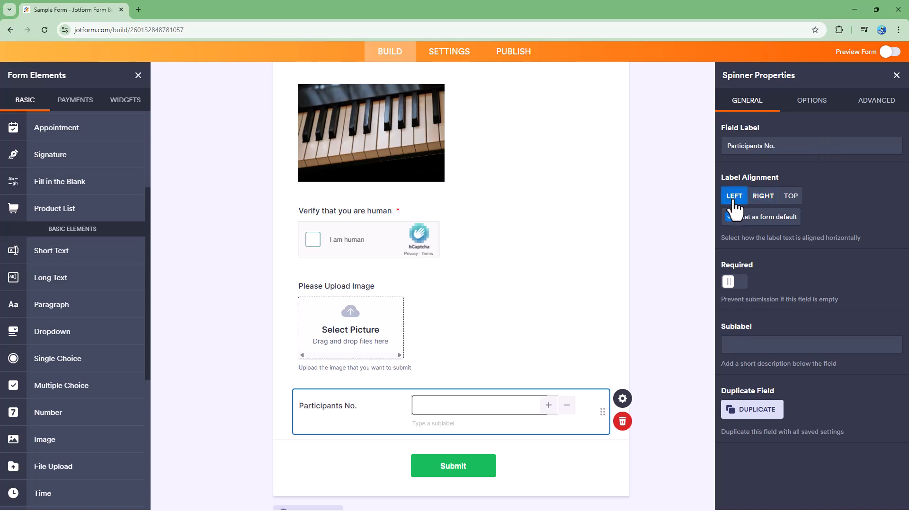
{"action": "left_click", "coordinate": [790, 199]}
{"action": "left_click", "coordinate": [763, 199]}
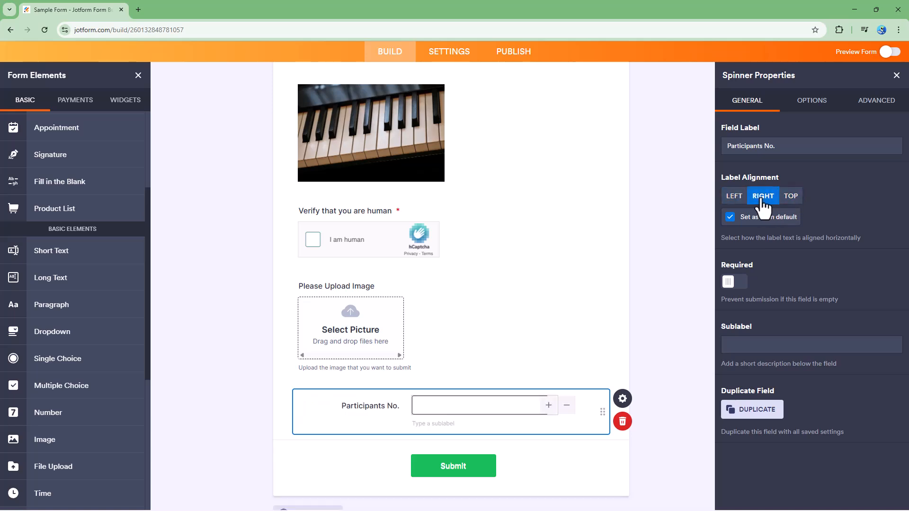
{"action": "left_click", "coordinate": [735, 201]}
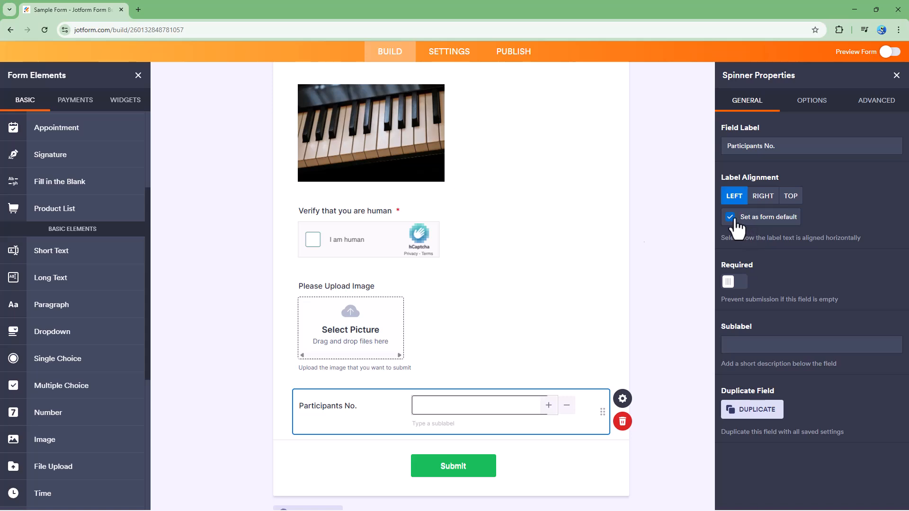
Add a second spinner below the Participants No. field to check the default label alignment, and delete it.
{"action": "scroll", "coordinate": [60, 284], "scroll_direction": "up", "scroll_amount": 4}
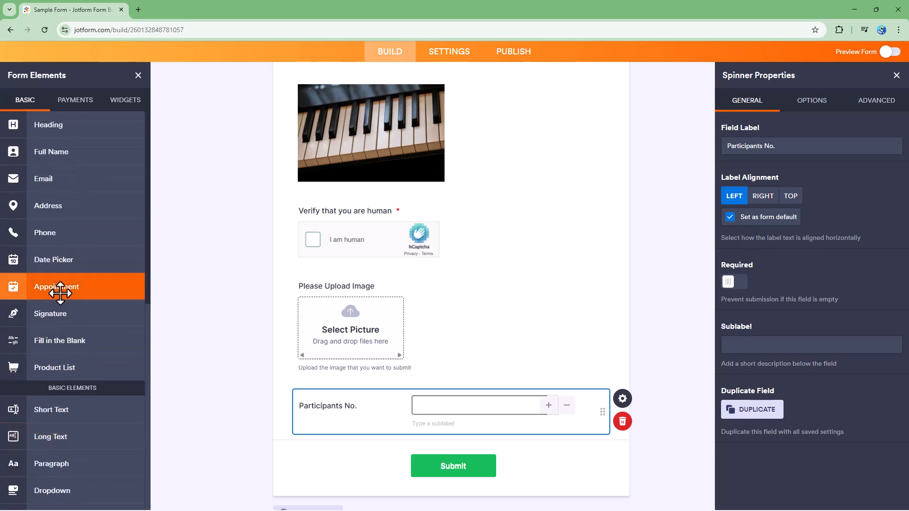
{"action": "scroll", "coordinate": [59, 299], "scroll_direction": "down", "scroll_amount": 4}
{"action": "scroll", "coordinate": [57, 426], "scroll_direction": "down", "scroll_amount": 3}
{"action": "left_click_drag", "start_coordinate": [35, 374], "coordinate": [345, 445]}
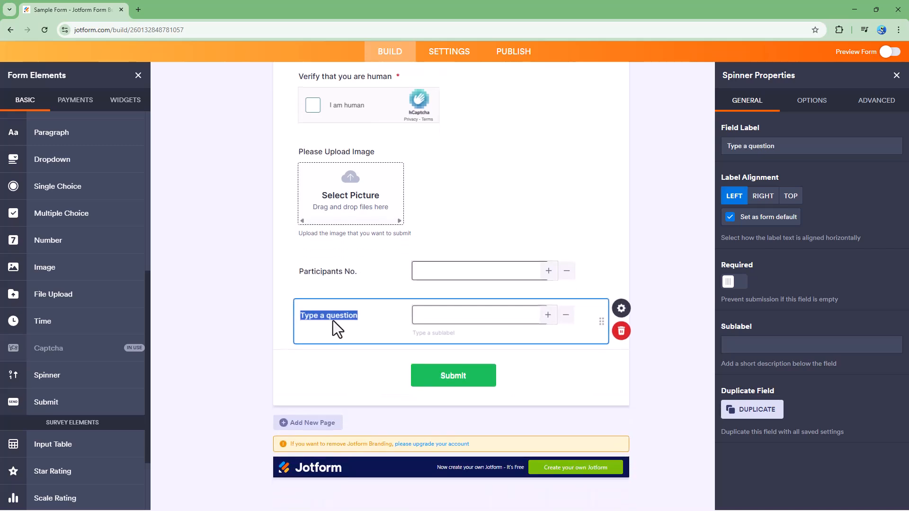
{"action": "left_click", "coordinate": [623, 331]}
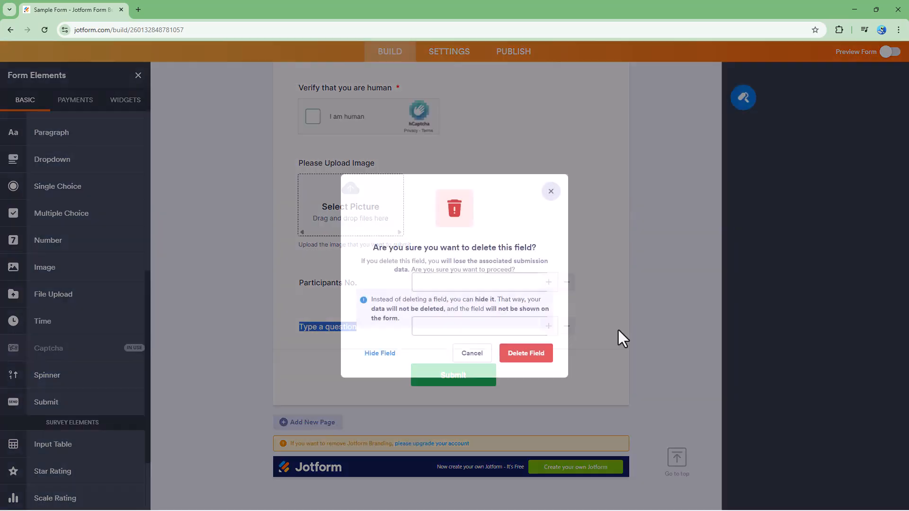
{"action": "left_click", "coordinate": [545, 353]}
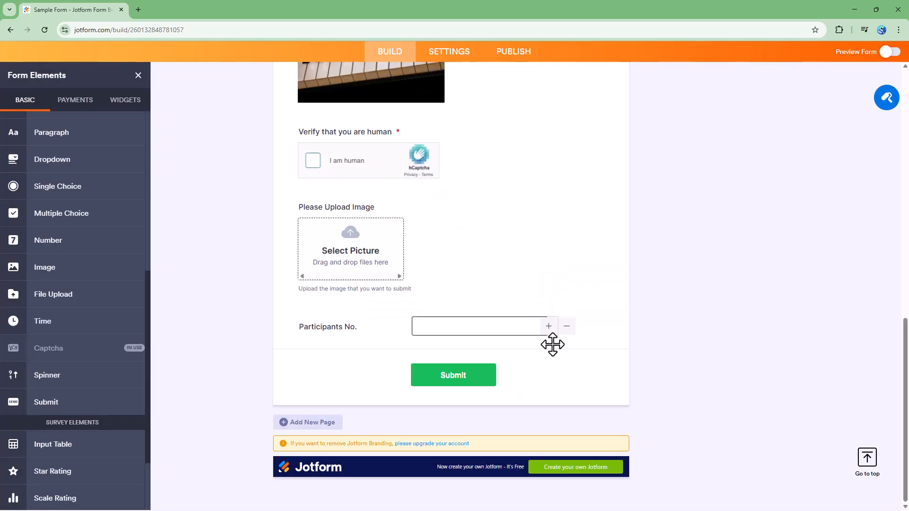
Switch the Participants No. field's Required option on and back off, and set its sublabel to "Select the number of participants for the event".
{"action": "left_click", "coordinate": [327, 327]}
{"action": "left_click", "coordinate": [623, 320]}
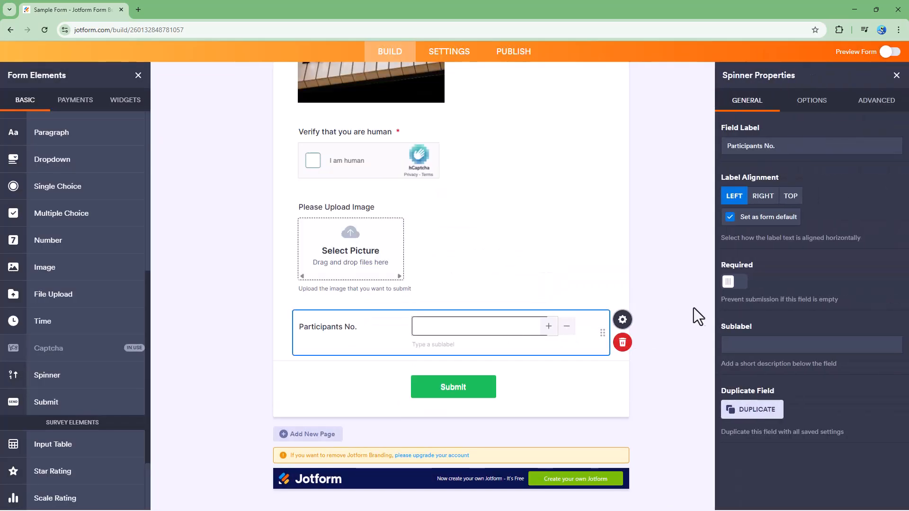
{"action": "left_click", "coordinate": [735, 282]}
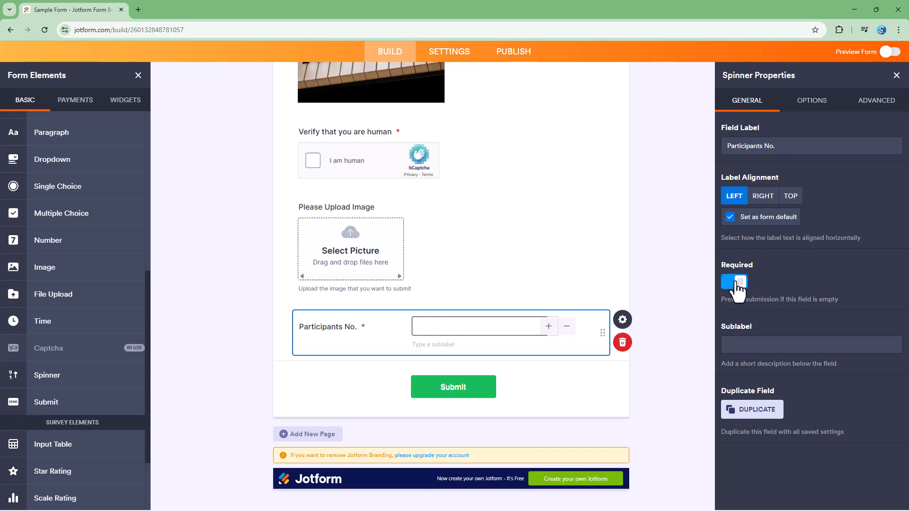
{"action": "left_click", "coordinate": [735, 282]}
{"action": "left_click", "coordinate": [750, 344]}
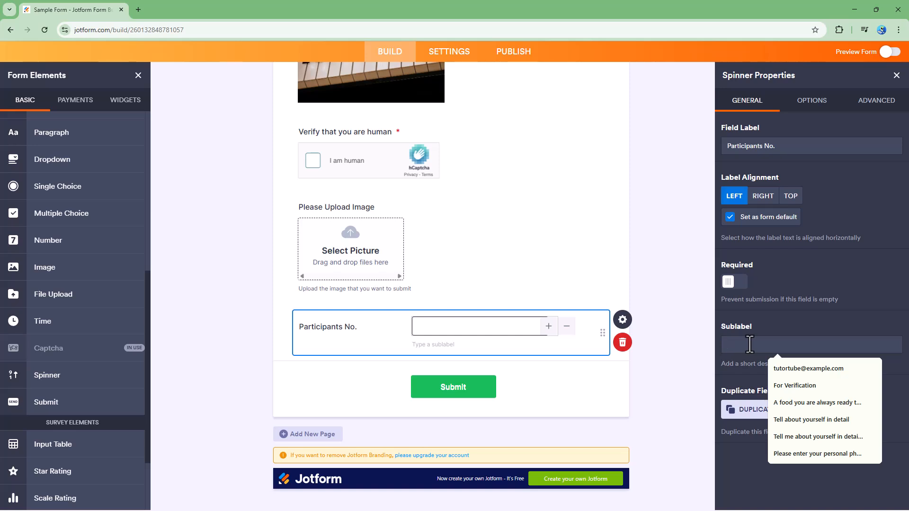
{"action": "type", "text": "Select the number of participants for the event"}
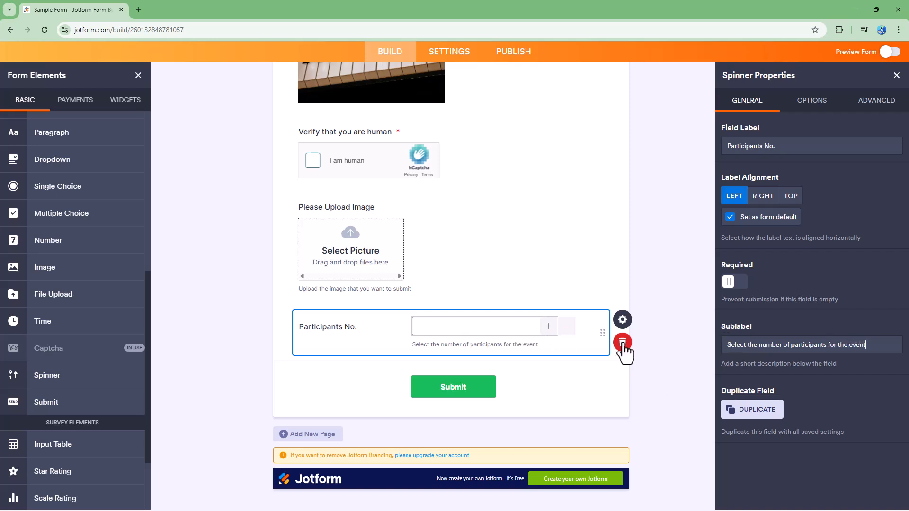
Enable entry limits on the Participants No. spinner with a minimum of 10 and a maximum of 50.
{"action": "left_click", "coordinate": [813, 101]}
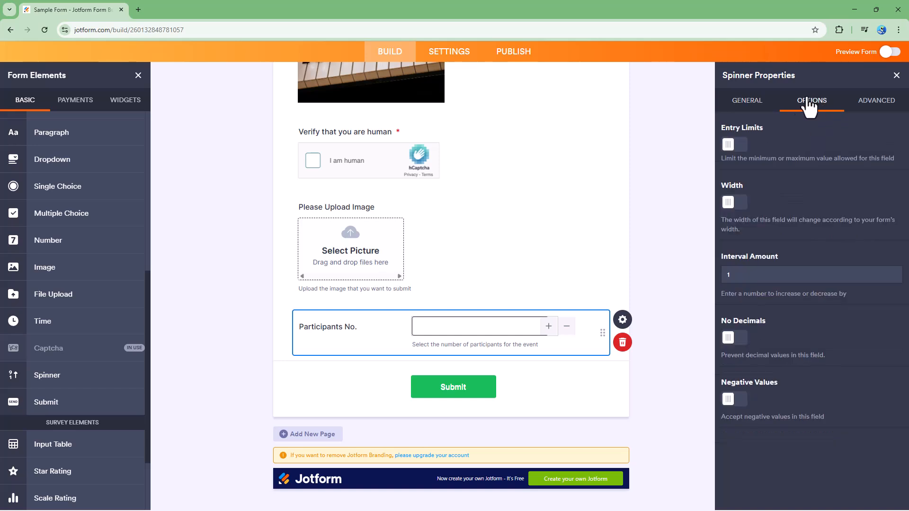
{"action": "left_click", "coordinate": [729, 144]}
{"action": "double_click", "coordinate": [773, 144]}
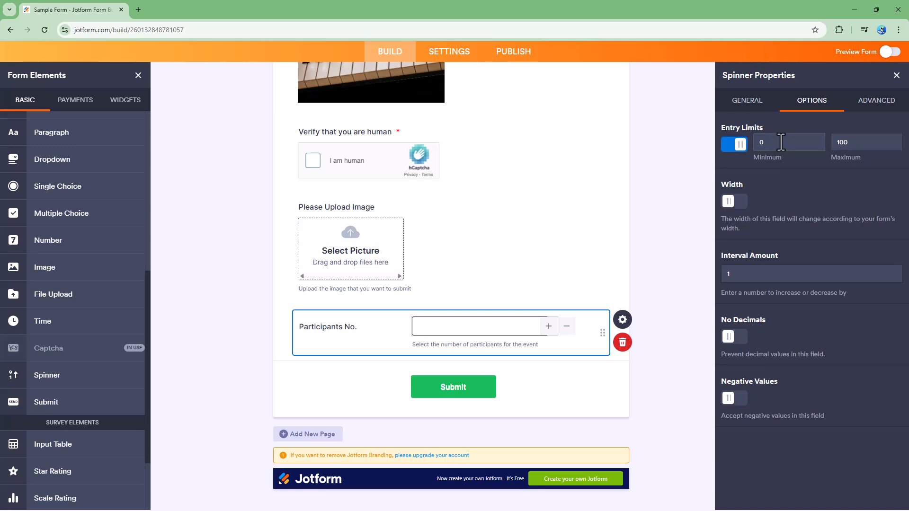
{"action": "type", "text": "10"}
{"action": "key", "text": "Tab"}
{"action": "type", "text": "50"}
Enable a custom width for the Participants No. spinner and set it to 100 px.
{"action": "left_click", "coordinate": [735, 201]}
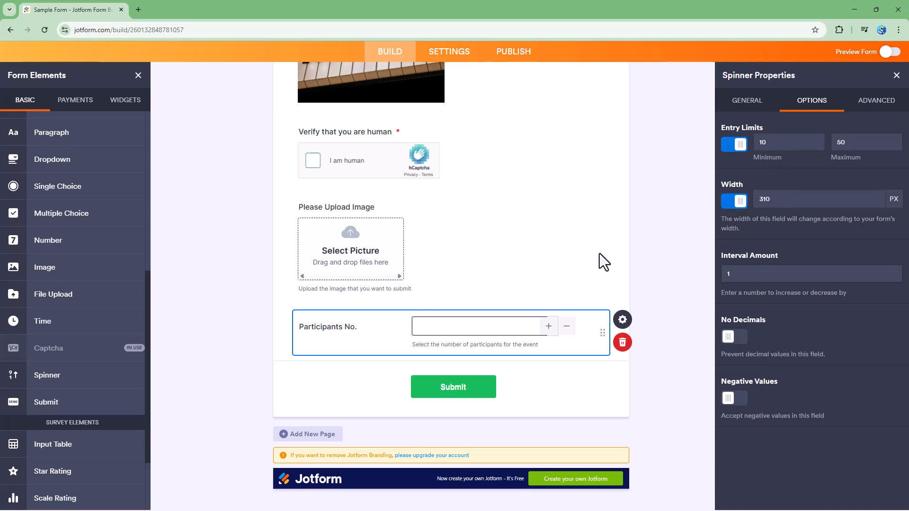
{"action": "left_click_drag", "start_coordinate": [780, 197], "coordinate": [701, 201]}
{"action": "type", "text": "1"}
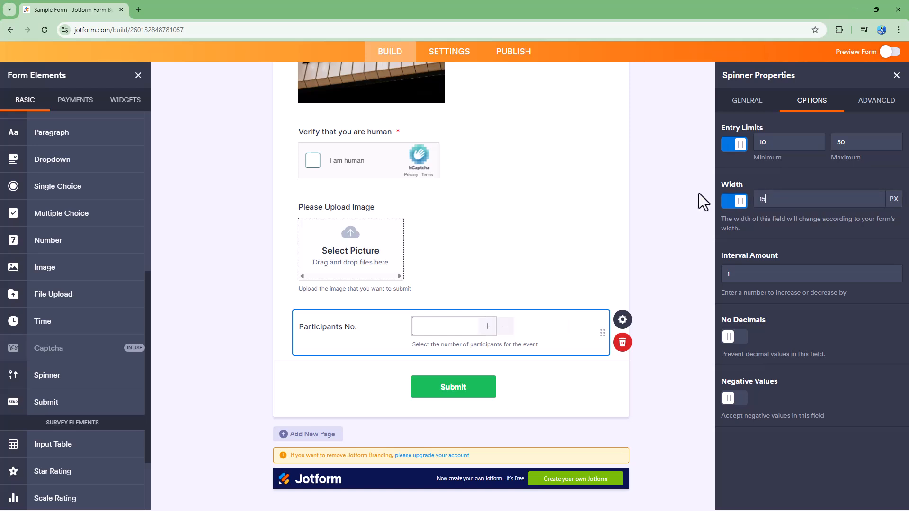
{"action": "type", "text": "00"}
Set the spinner's interval amount to 2 and enable the No Decimals option.
{"action": "double_click", "coordinate": [757, 275]}
{"action": "left_click", "coordinate": [736, 278]}
{"action": "double_click", "coordinate": [722, 276]}
{"action": "type", "text": "2"}
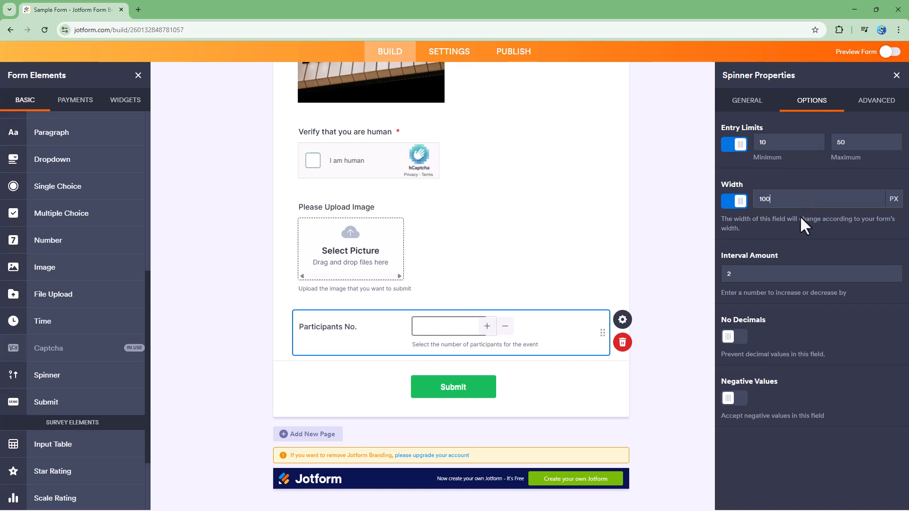
{"action": "left_click", "coordinate": [734, 337]}
{"action": "left_click_drag", "start_coordinate": [738, 354], "coordinate": [824, 354]}
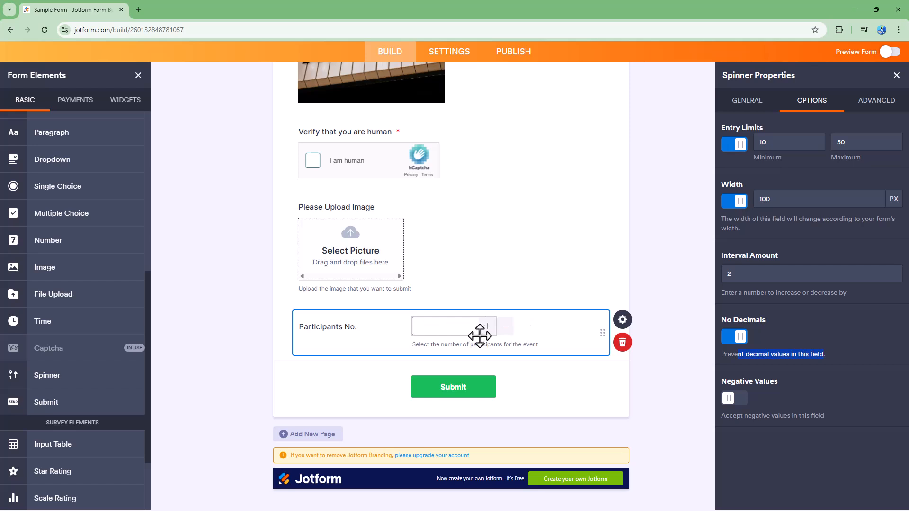
Turn off the spinner's No Decimals option, and switch its Negative Values option on and back off.
{"action": "left_click", "coordinate": [740, 339]}
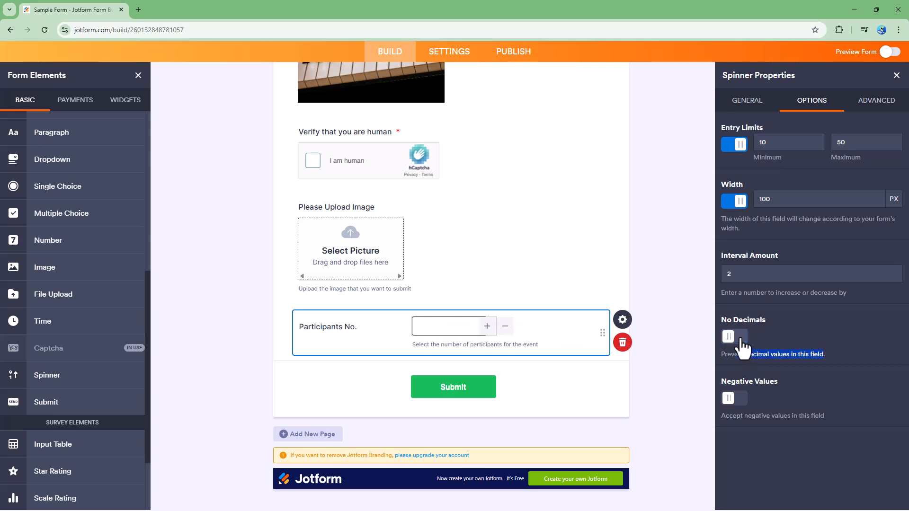
{"action": "left_click", "coordinate": [737, 407]}
{"action": "left_click", "coordinate": [739, 402]}
Enable a default value for the Participants No. spinner in its advanced properties and set it to 16.
{"action": "left_click", "coordinate": [862, 105]}
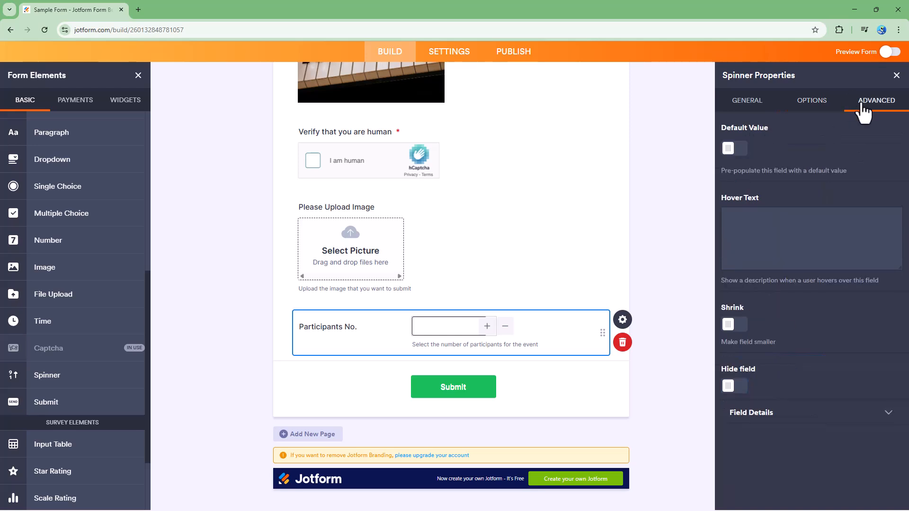
{"action": "left_click", "coordinate": [733, 149]}
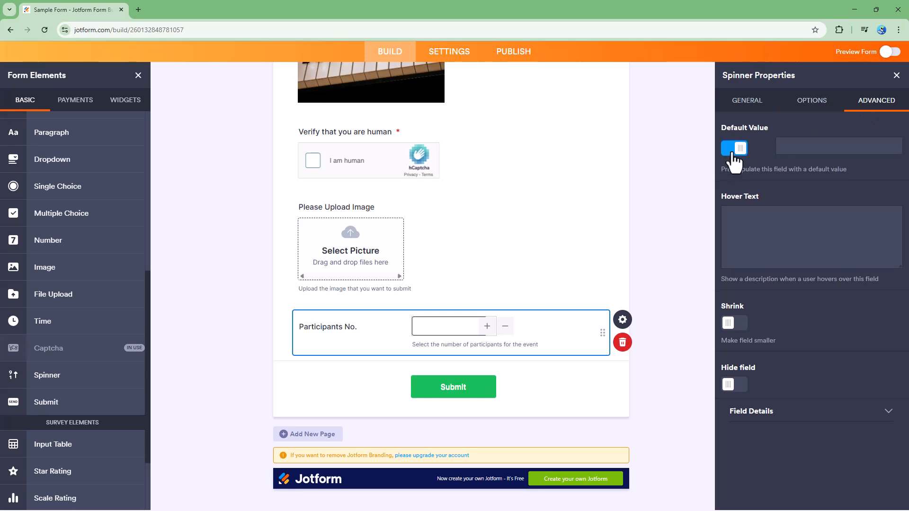
{"action": "left_click", "coordinate": [806, 140]}
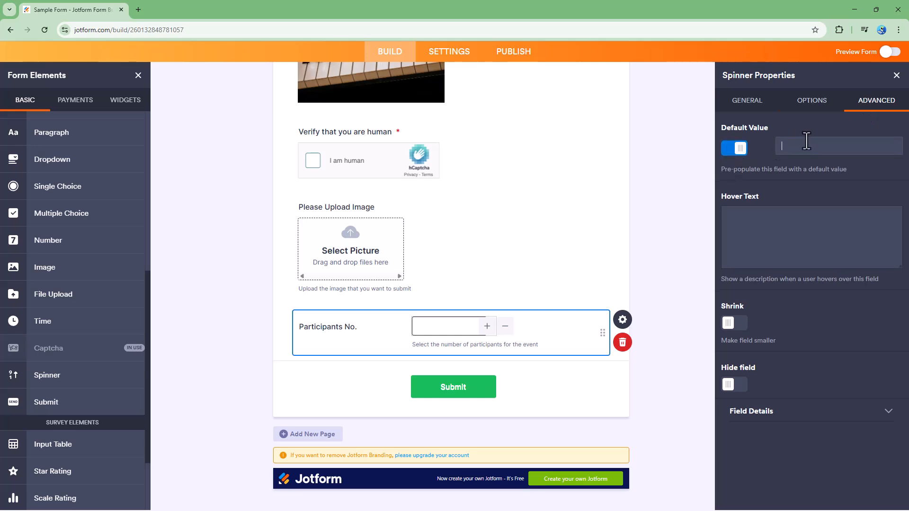
{"action": "type", "text": "16"}
Set the spinner's hover text to "Enter the number or select the number by clicking on the plus and minus buttons".
{"action": "left_click", "coordinate": [793, 249]}
{"action": "type", "text": "Enter the number or se;ect from t"}
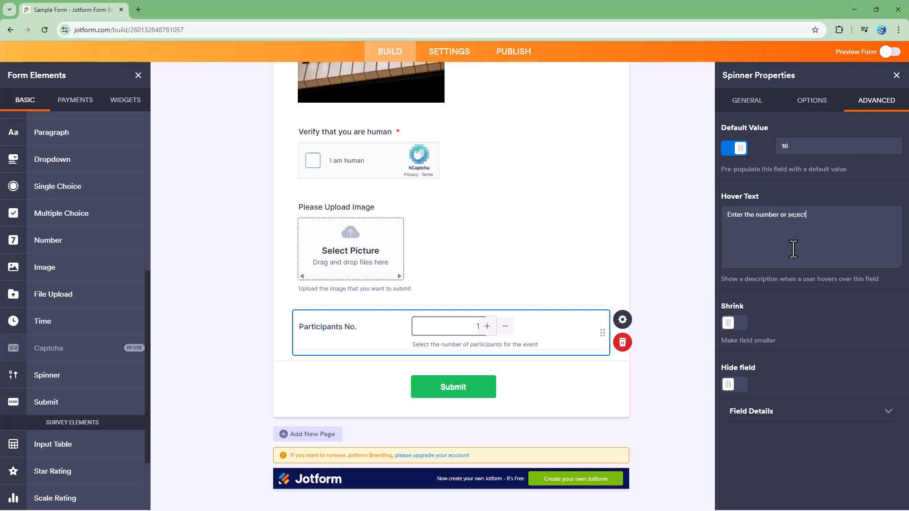
{"action": "key", "text": "BackSpace"}
{"action": "key", "text": "BackSpace"}
{"action": "key", "text": "BackSpace"}
{"action": "key", "text": "BackSpace"}
{"action": "key", "text": "BackSpace"}
{"action": "key", "text": "BackSpace"}
{"action": "key", "text": "BackSpace"}
{"action": "key", "text": "BackSpace"}
{"action": "key", "text": "BackSpace"}
{"action": "type", "text": "lect the number by clickingon the plus and minus"}
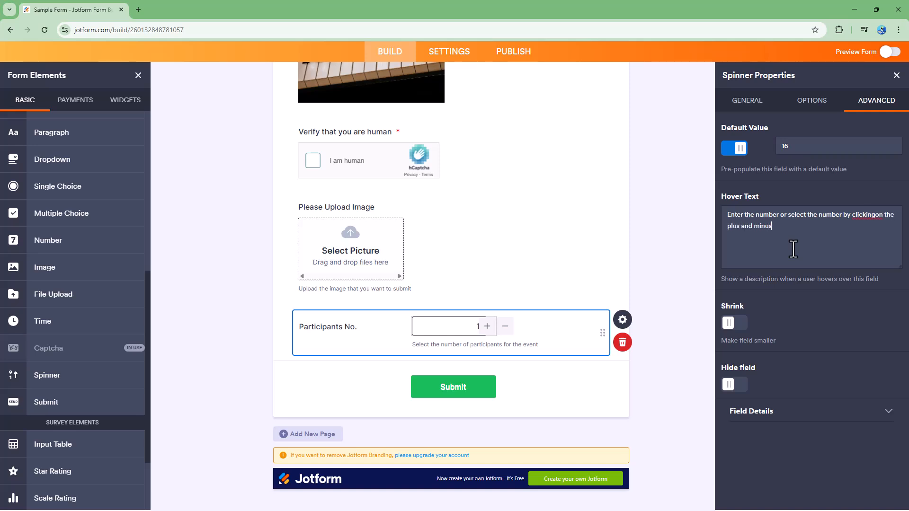
{"action": "type", "text": " buttons"}
{"action": "left_click", "coordinate": [874, 214]}
Shrink the Participants No. field and move it to a new line.
{"action": "left_click", "coordinate": [736, 323]}
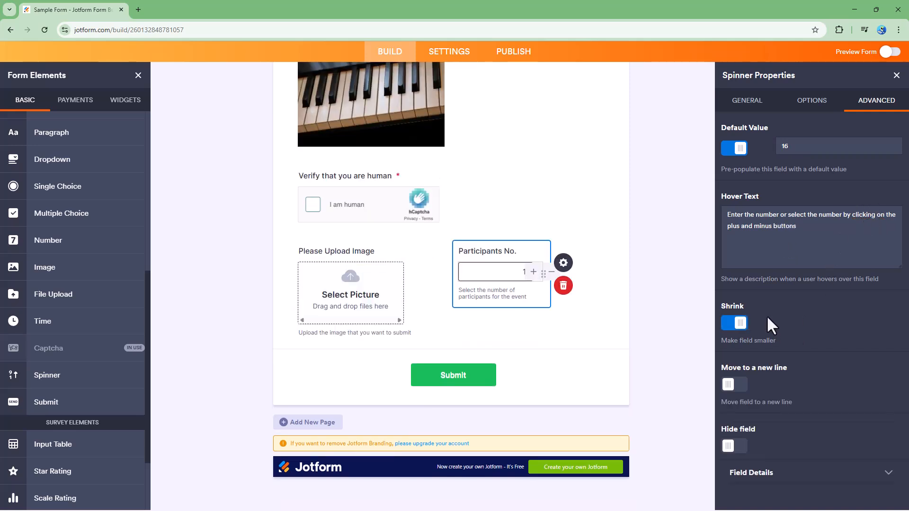
{"action": "left_click", "coordinate": [735, 323]}
{"action": "left_click", "coordinate": [736, 324]}
{"action": "left_click", "coordinate": [737, 385]}
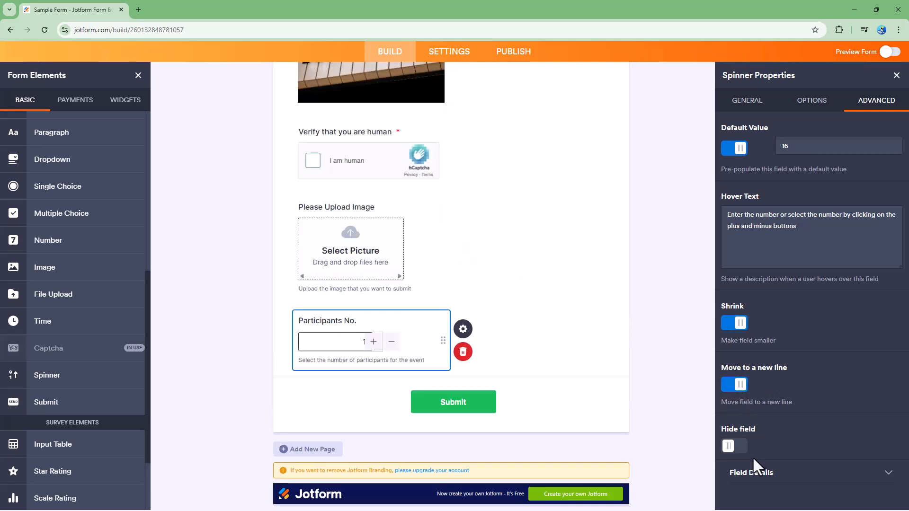
Switch the Hide field option on and back off, and turn off Move to a new line.
{"action": "left_click", "coordinate": [734, 446]}
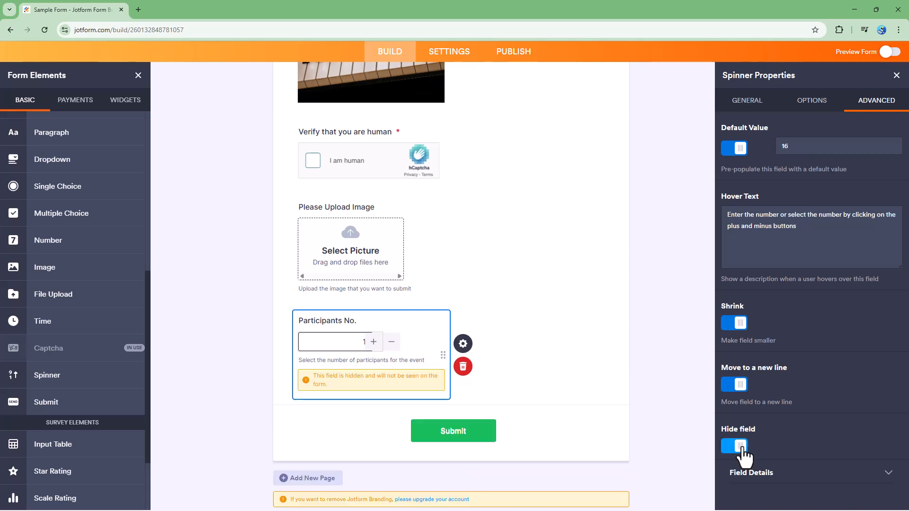
{"action": "left_click", "coordinate": [736, 446]}
{"action": "left_click", "coordinate": [735, 384]}
Turn off the Shrink option and change the spinner's unique name in the field details to "noOfnumber".
{"action": "left_click", "coordinate": [824, 472]}
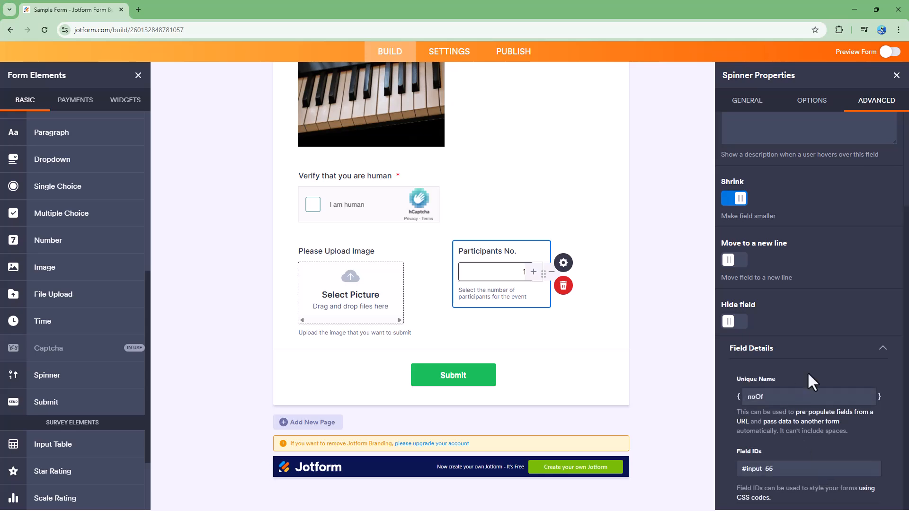
{"action": "left_click", "coordinate": [734, 199]}
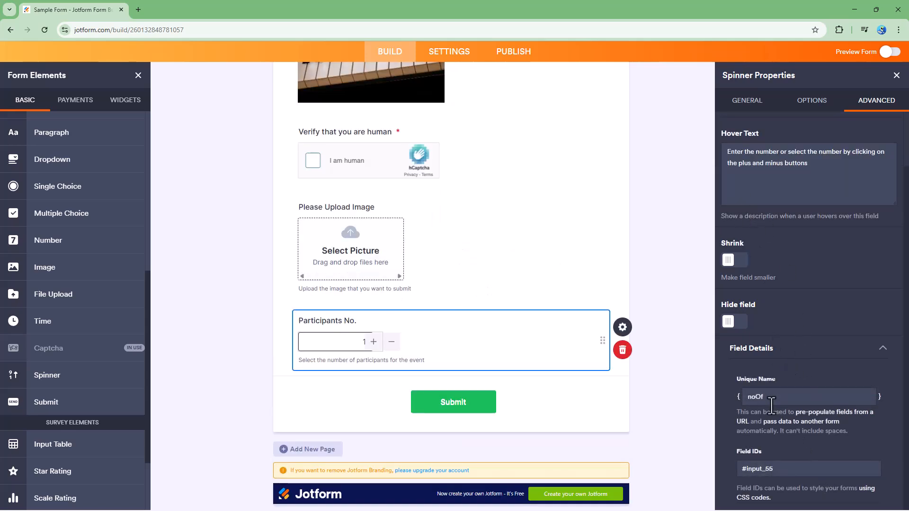
{"action": "left_click", "coordinate": [799, 398]}
{"action": "type", "text": "number"}
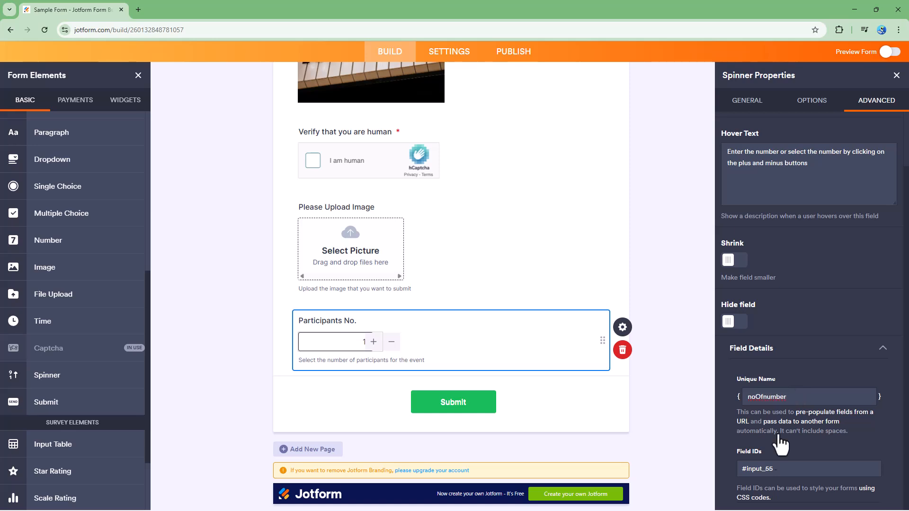
{"action": "left_click", "coordinate": [792, 449]}
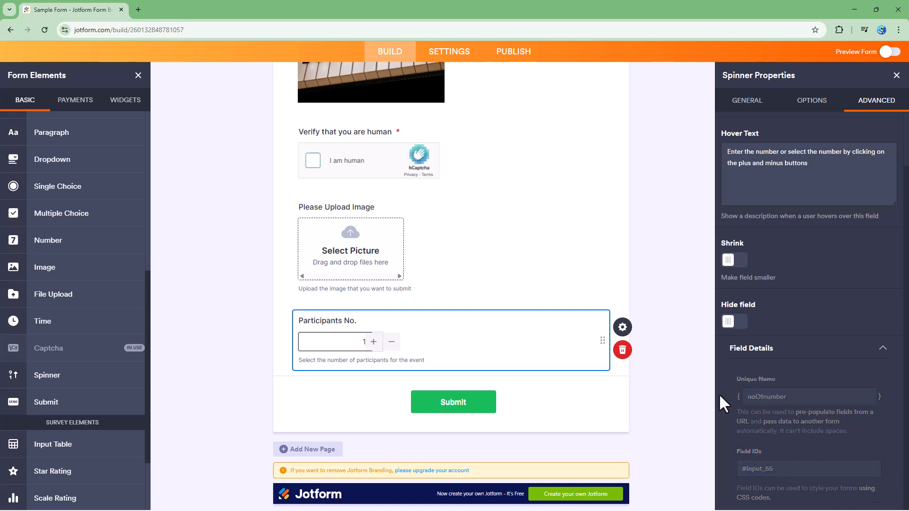
Preview the form and test stepping the Participants No. value up and back down with its plus and minus controls.
{"action": "left_click", "coordinate": [892, 52]}
{"action": "scroll", "coordinate": [634, 248], "scroll_direction": "down", "scroll_amount": 10}
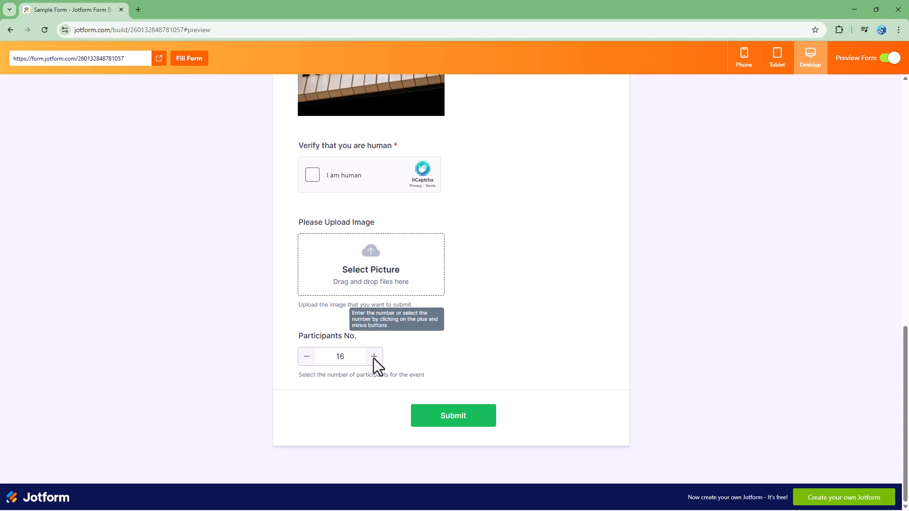
{"action": "left_click", "coordinate": [373, 356]}
{"action": "left_click", "coordinate": [374, 356]}
{"action": "left_click", "coordinate": [374, 357]}
{"action": "left_click", "coordinate": [373, 356]}
{"action": "left_click", "coordinate": [305, 357]}
{"action": "left_click", "coordinate": [305, 357]}
{"action": "left_click", "coordinate": [306, 357]}
{"action": "left_click", "coordinate": [306, 357]}
{"action": "left_click", "coordinate": [306, 357]}
Test the spinner's maximum limit by repeatedly increasing the Participants No. value to 100.
{"action": "left_click", "coordinate": [380, 359]}
{"action": "left_click", "coordinate": [379, 359]}
{"action": "left_click", "coordinate": [379, 359]}
{"action": "left_click", "coordinate": [380, 358]}
{"action": "left_click", "coordinate": [379, 359]}
{"action": "left_click", "coordinate": [379, 359]}
{"action": "left_click", "coordinate": [379, 359]}
{"action": "left_click", "coordinate": [379, 359]}
{"action": "left_click", "coordinate": [379, 359]}
{"action": "left_click", "coordinate": [376, 362]}
{"action": "left_click", "coordinate": [377, 362]}
{"action": "left_click", "coordinate": [377, 362]}
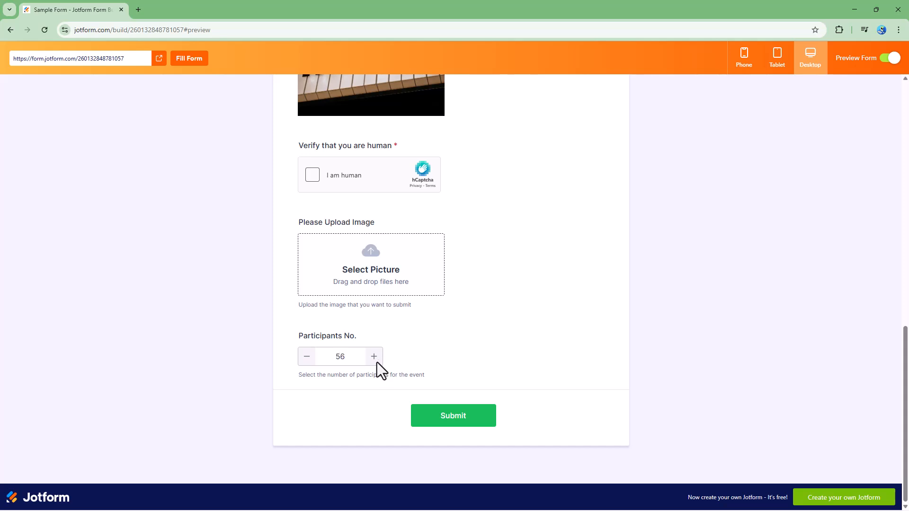
{"action": "left_click", "coordinate": [376, 362]}
{"action": "left_click", "coordinate": [376, 362]}
{"action": "left_click", "coordinate": [377, 362]}
{"action": "left_click", "coordinate": [377, 363]}
{"action": "left_click", "coordinate": [377, 363]}
{"action": "left_click", "coordinate": [376, 363]}
{"action": "left_click", "coordinate": [376, 362]}
{"action": "left_click", "coordinate": [377, 362]}
{"action": "left_click", "coordinate": [376, 362]}
{"action": "left_click", "coordinate": [376, 362]}
{"action": "left_click", "coordinate": [376, 363]}
{"action": "left_click", "coordinate": [376, 363]}
{"action": "left_click", "coordinate": [376, 363]}
{"action": "left_click", "coordinate": [376, 362]}
Replace the Participants No. value with 51 and submit the previewed form.
{"action": "left_click_drag", "start_coordinate": [347, 361], "coordinate": [324, 362]}
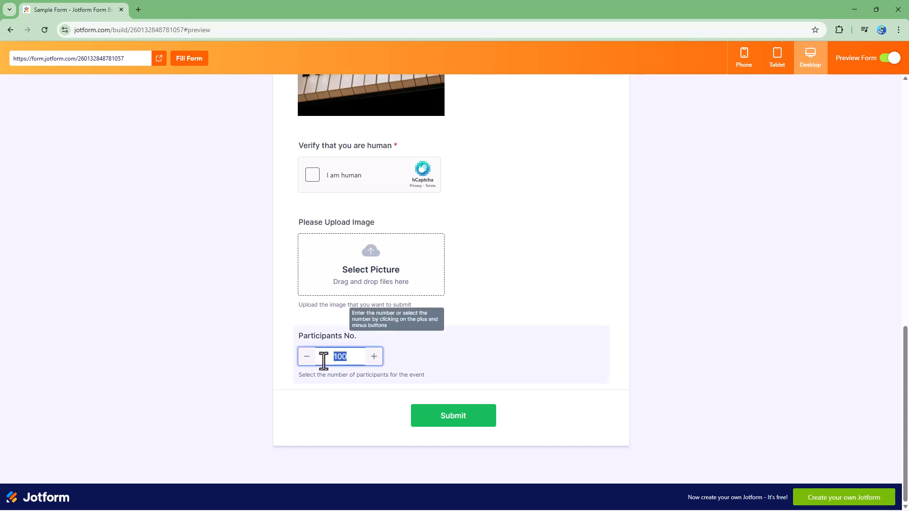
{"action": "type", "text": "51"}
{"action": "key", "text": "Return"}
{"action": "left_click", "coordinate": [424, 366]}
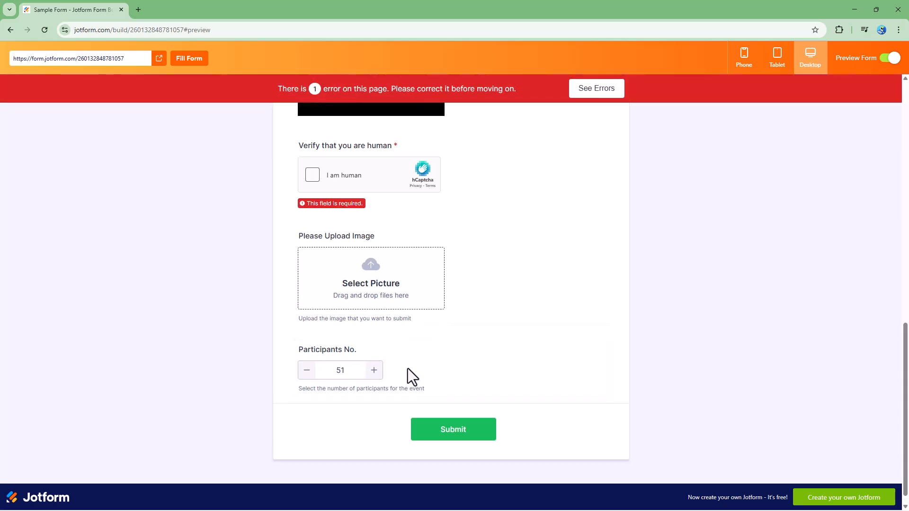
{"action": "left_click", "coordinate": [313, 176]}
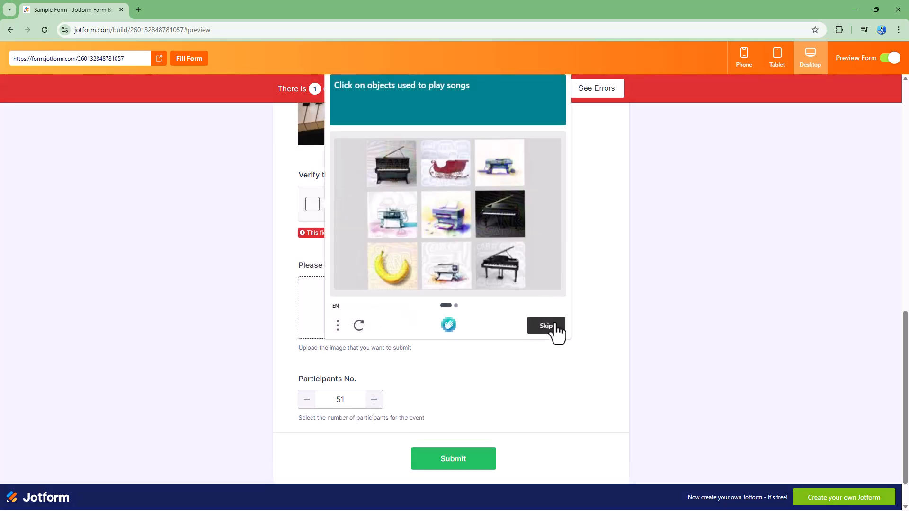
{"action": "left_click", "coordinate": [555, 327]}
{"action": "scroll", "coordinate": [417, 391], "scroll_direction": "down", "scroll_amount": 1}
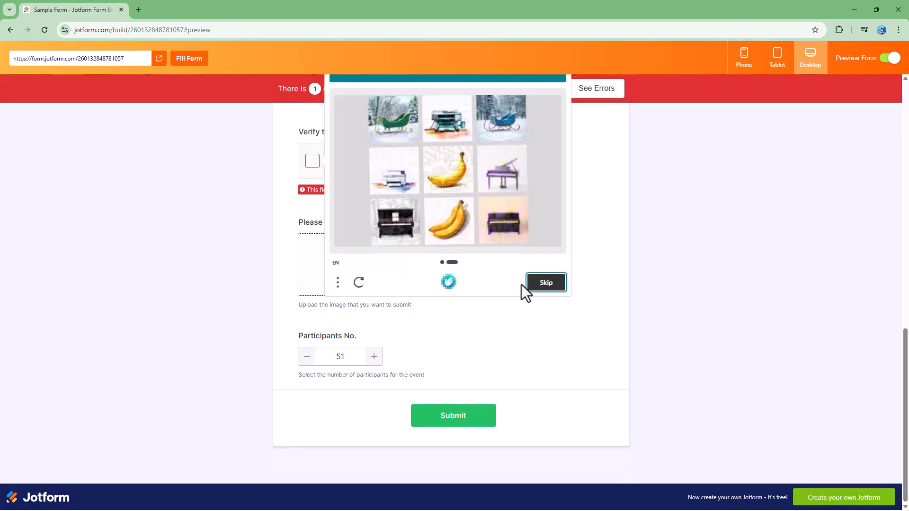
{"action": "left_click", "coordinate": [544, 326]}
Step the Participants No. value up and down, and append .5 to enter the decimal value 55.5.
{"action": "left_click", "coordinate": [351, 356]}
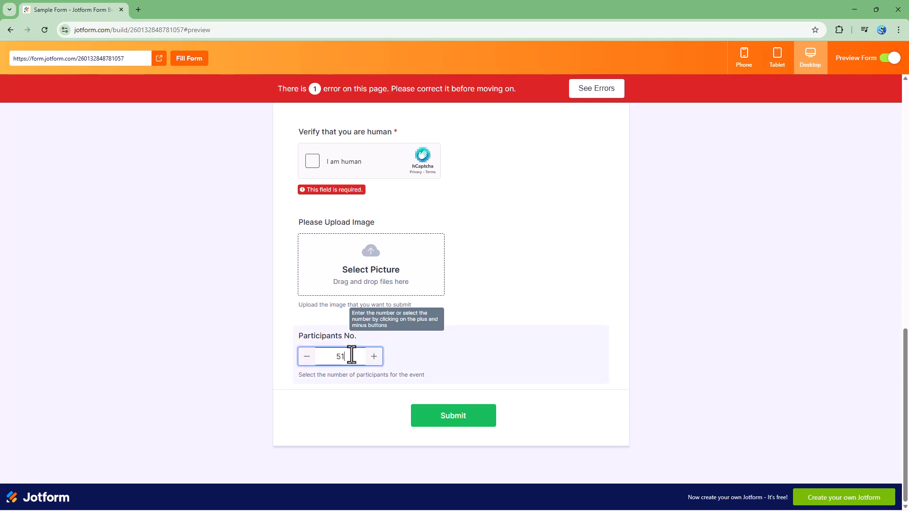
{"action": "left_click", "coordinate": [372, 355]}
{"action": "left_click", "coordinate": [372, 356]}
{"action": "left_click", "coordinate": [372, 355]}
{"action": "left_click", "coordinate": [372, 355]}
{"action": "left_click", "coordinate": [372, 356]}
{"action": "left_click", "coordinate": [311, 357]}
{"action": "left_click", "coordinate": [352, 358]}
{"action": "type", "text": ".5"}
{"action": "left_click", "coordinate": [482, 318]}
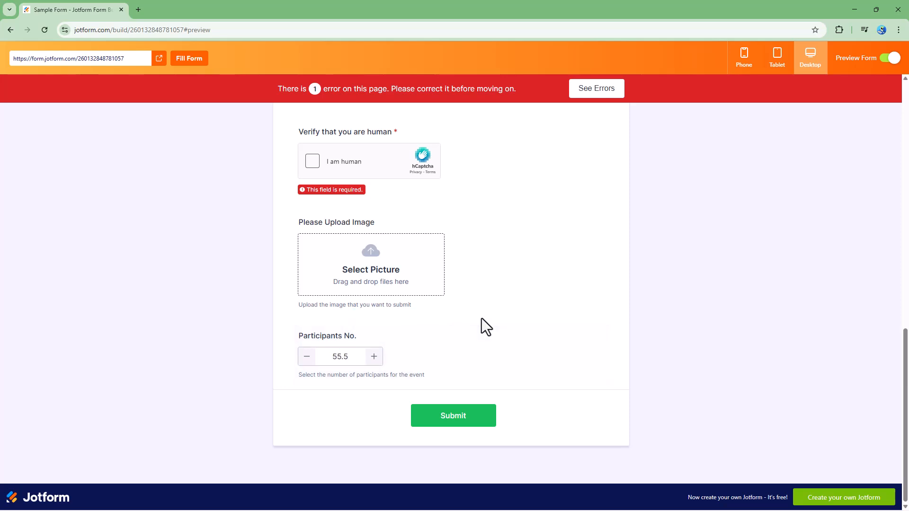